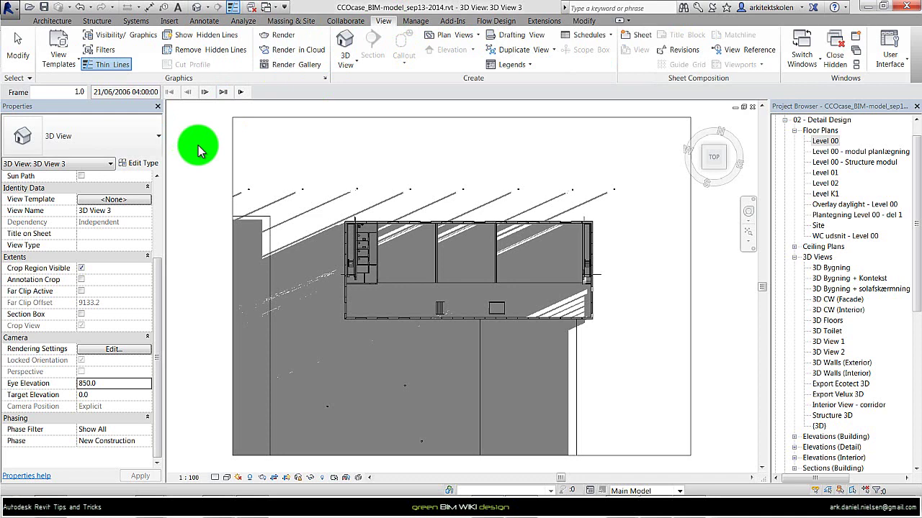
Play and replay the existing top-down solar study in 3D View 3, then exit the preview
{"action": "left_click", "coordinate": [241, 91]}
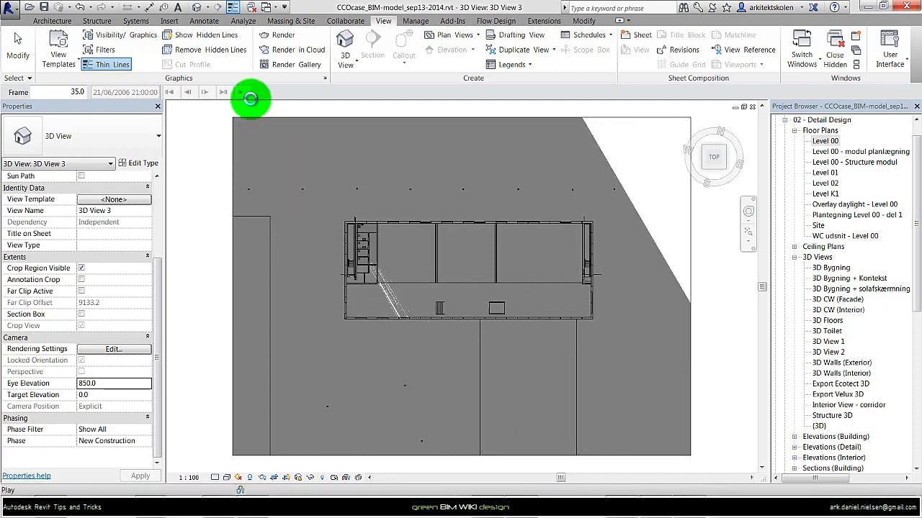
{"action": "left_click", "coordinate": [207, 93]}
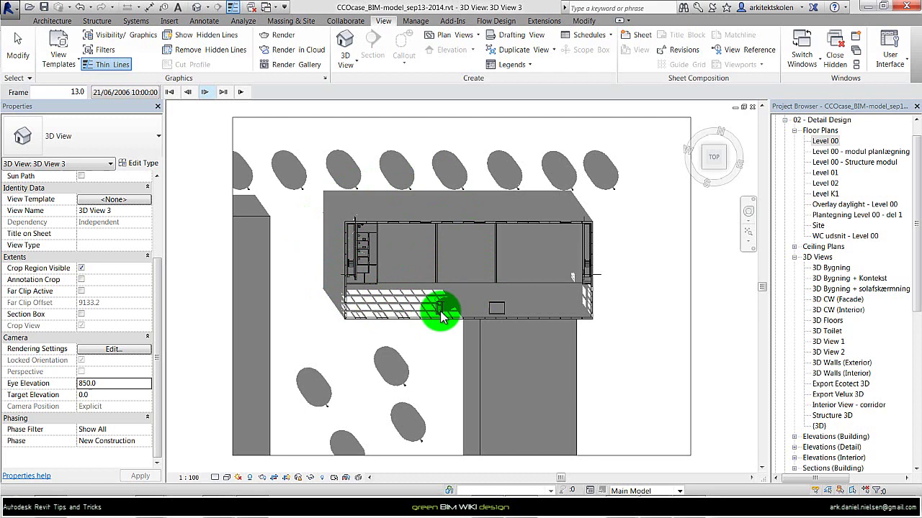
{"action": "key", "text": "Escape"}
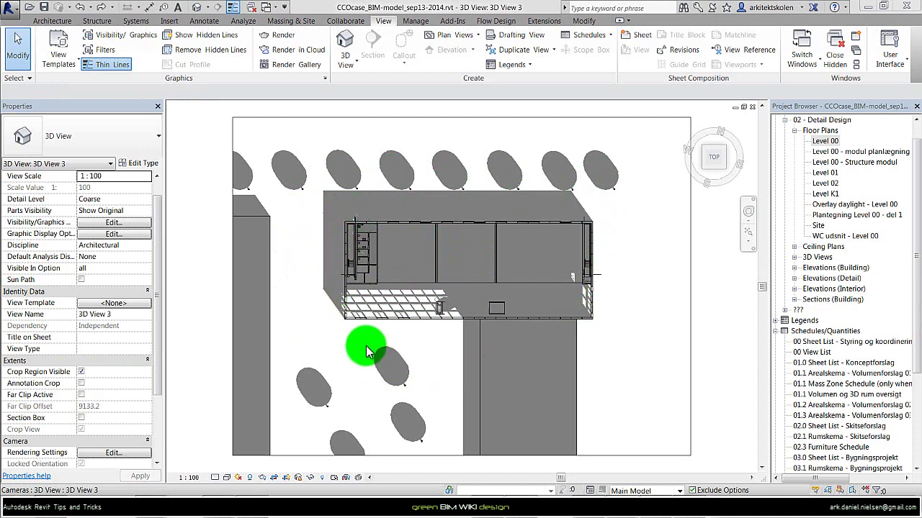
From the Level 00 plan, place a non-perspective camera by picking eye and target points, creating 3D View 4
{"action": "double_click", "coordinate": [824, 142]}
{"action": "left_click", "coordinate": [350, 64]}
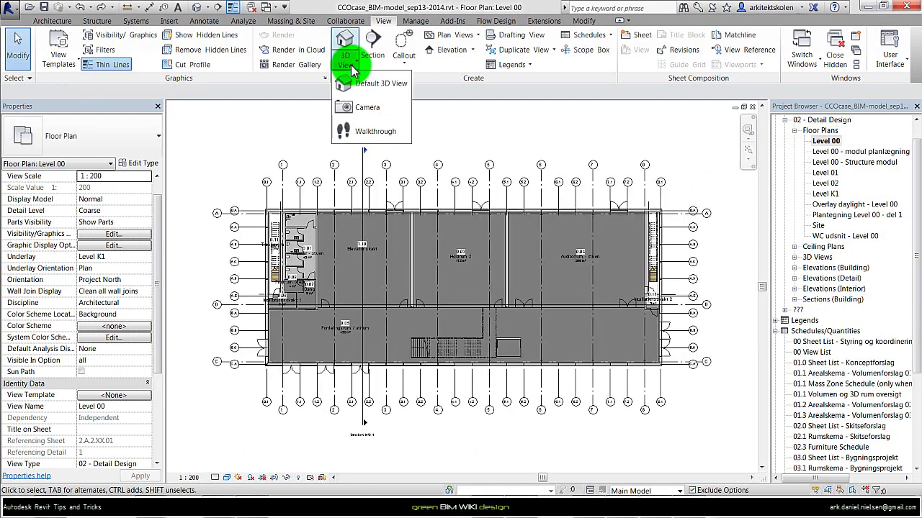
{"action": "left_click", "coordinate": [368, 107]}
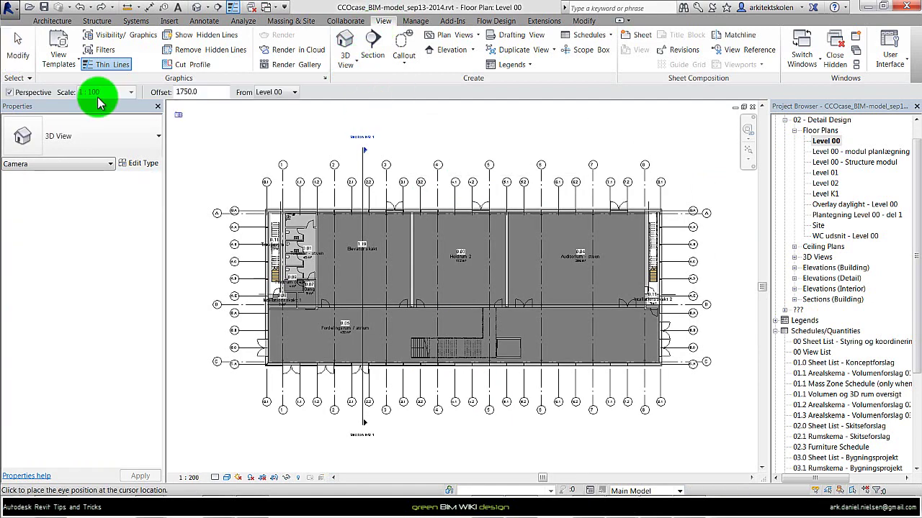
{"action": "left_click", "coordinate": [9, 93]}
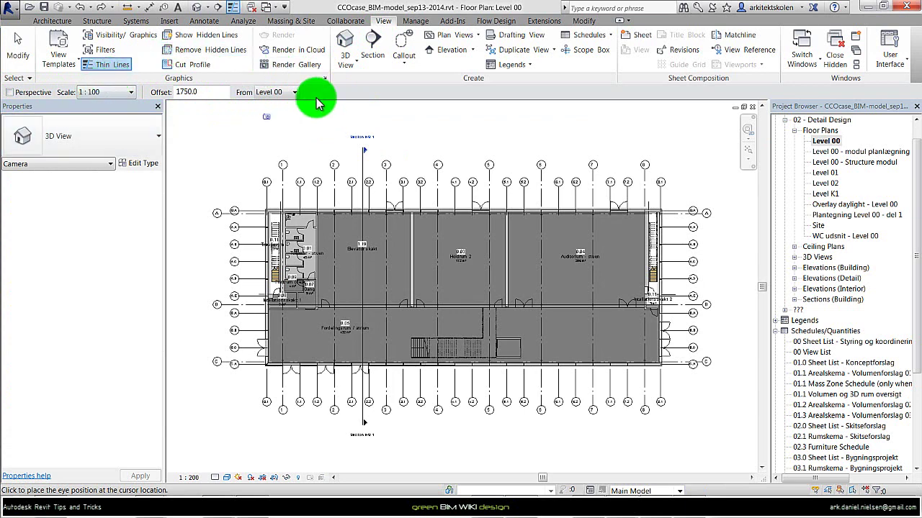
{"action": "left_click", "coordinate": [485, 289]}
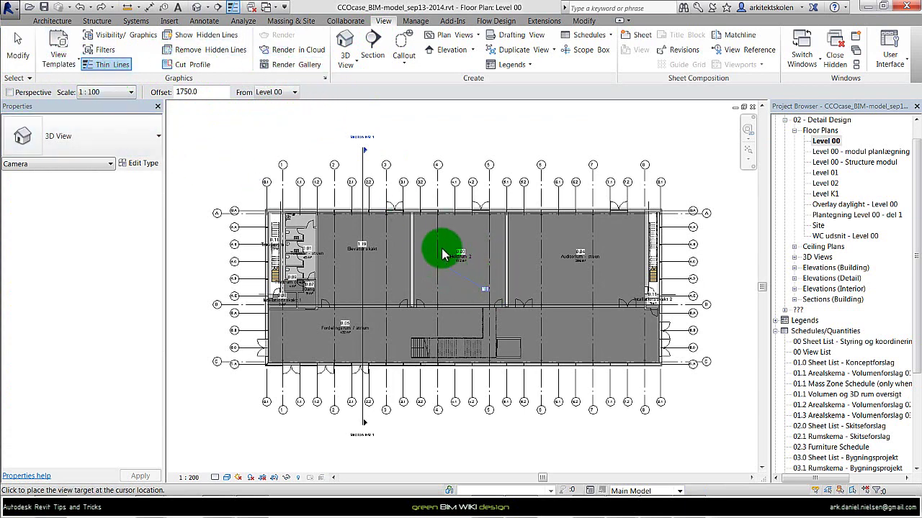
{"action": "left_click", "coordinate": [464, 249]}
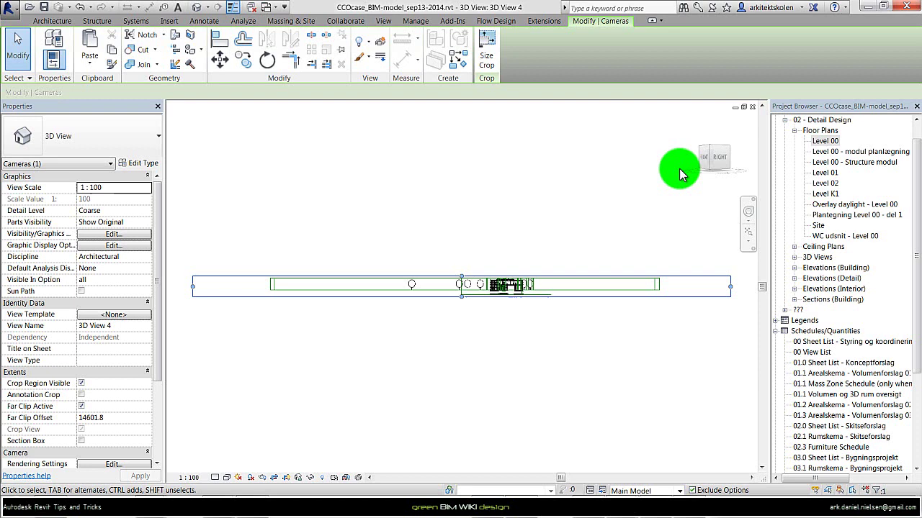
Turn 3D View 4 to Top, stretch its crop, rotate it 90°, then save and lock the orientation
{"action": "left_click", "coordinate": [716, 153]}
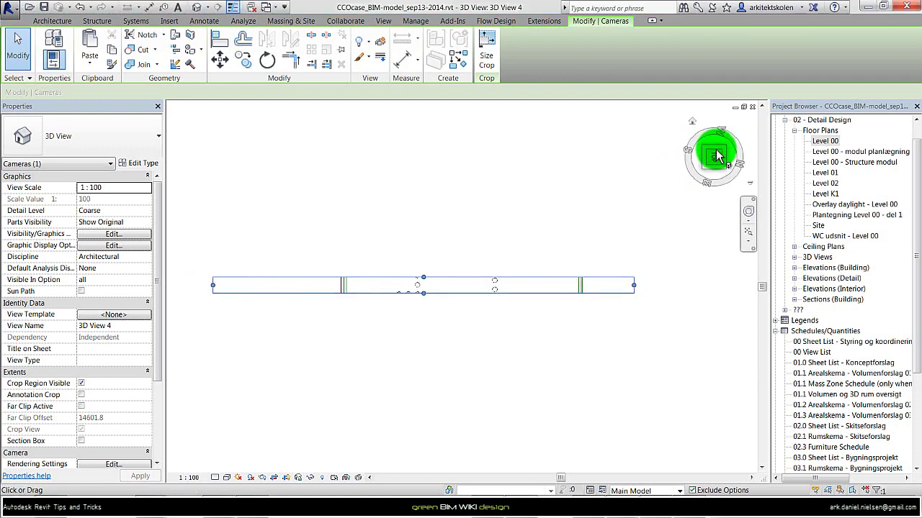
{"action": "left_click_drag", "start_coordinate": [424, 277], "coordinate": [413, 227]}
{"action": "left_click_drag", "start_coordinate": [422, 293], "coordinate": [424, 445]}
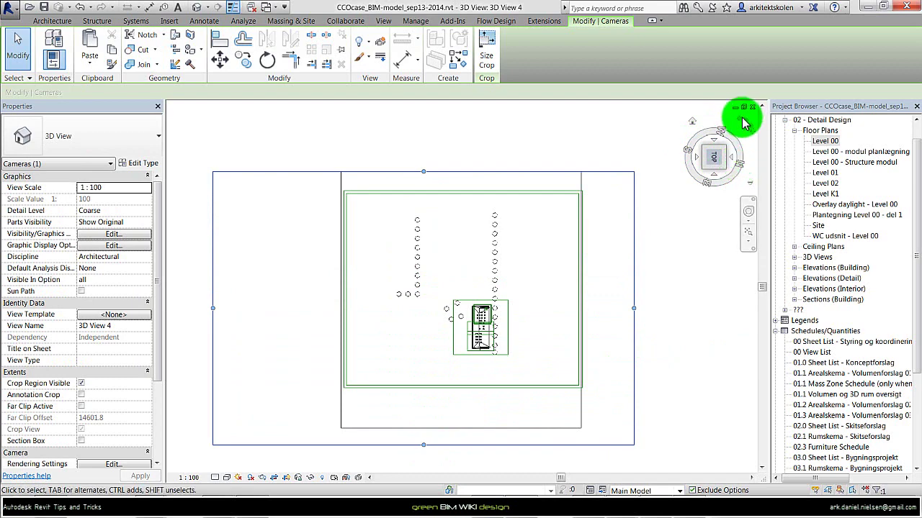
{"action": "left_click", "coordinate": [742, 124]}
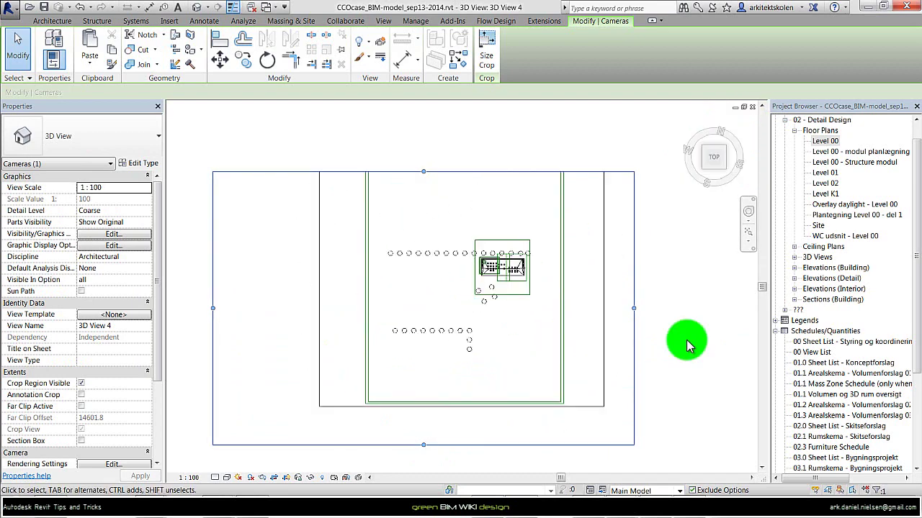
{"action": "left_click", "coordinate": [684, 282]}
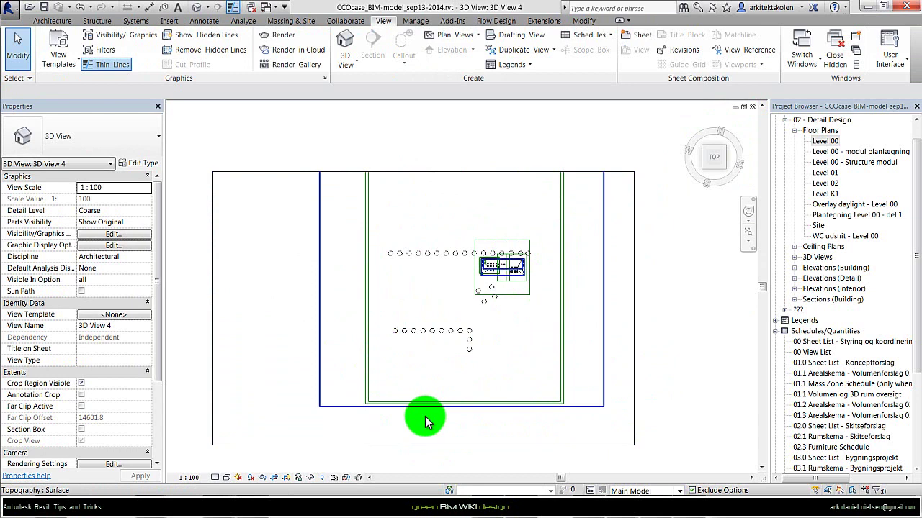
{"action": "left_click", "coordinate": [299, 478]}
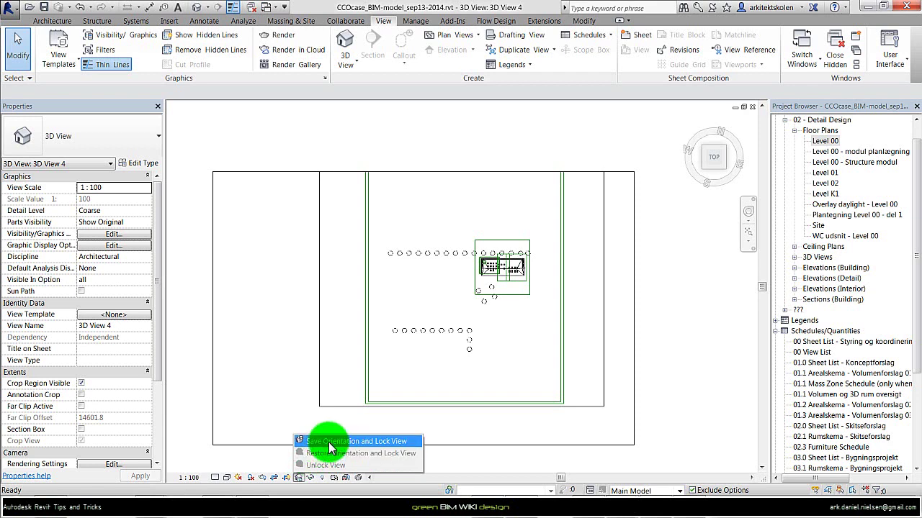
{"action": "left_click", "coordinate": [328, 442]}
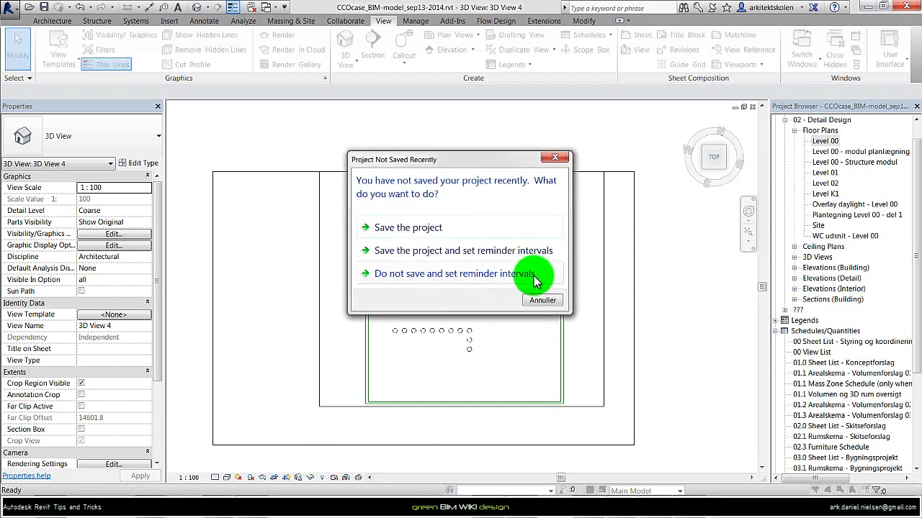
Dismiss the save reminder and hide the Scope Boxes category in this view
{"action": "key", "text": "Escape"}
{"action": "left_click", "coordinate": [562, 215]}
{"action": "right_click", "coordinate": [565, 219]}
{"action": "mouse_move", "coordinate": [624, 262]}
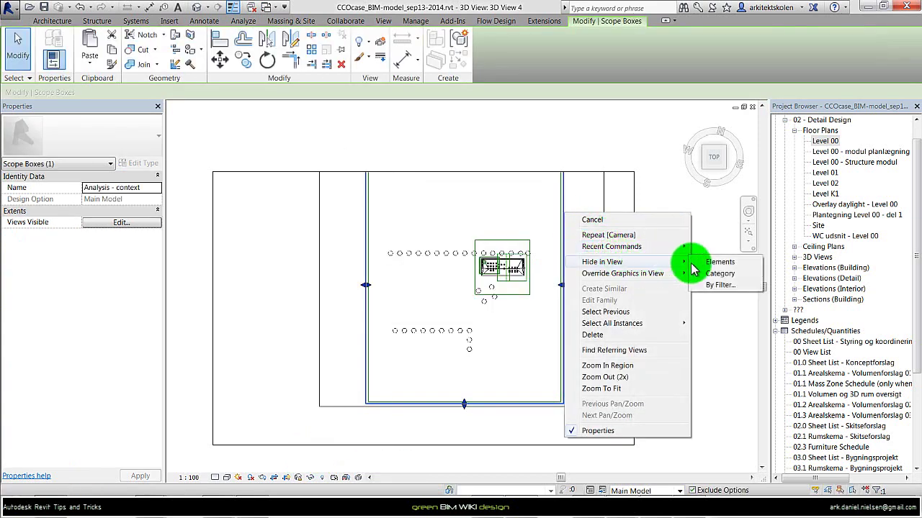
{"action": "left_click", "coordinate": [720, 275]}
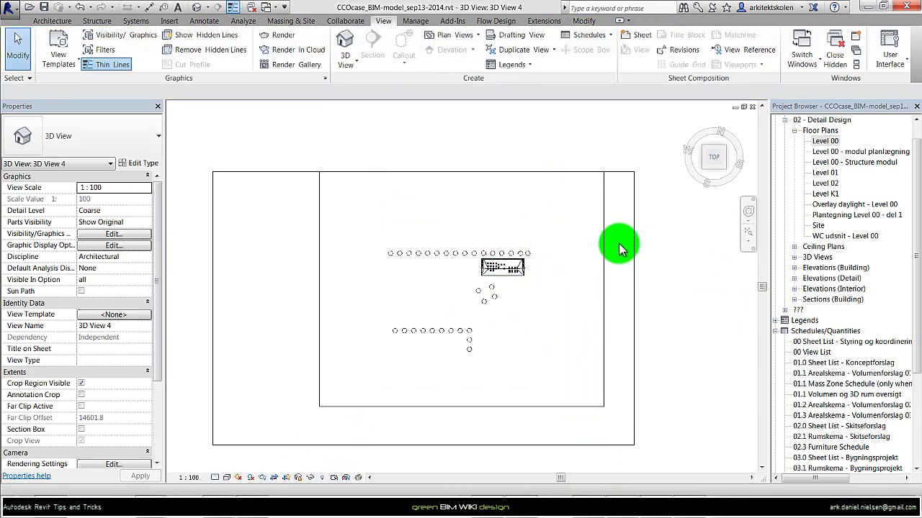
In Visibility/Graphics (VG), turn off the Mass category and confirm
{"action": "key", "text": "v"}
{"action": "key", "text": "g"}
{"action": "left_click", "coordinate": [513, 280]}
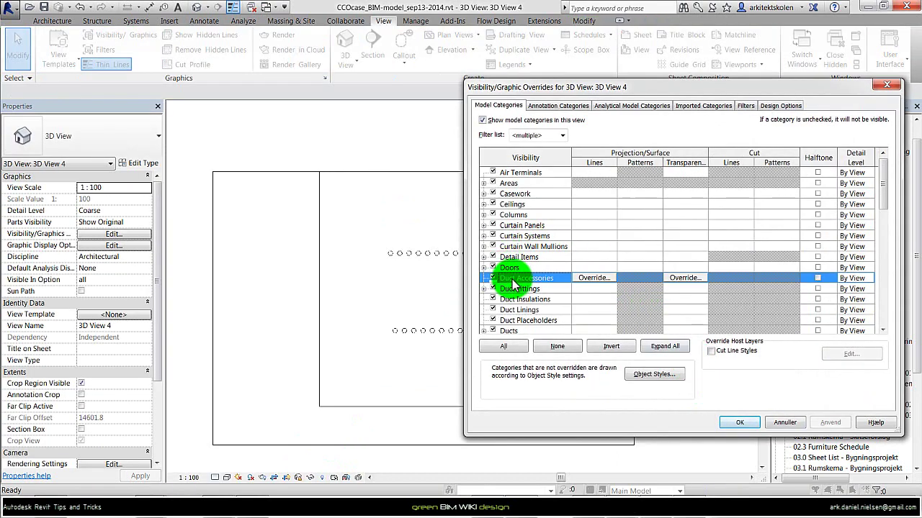
{"action": "scroll", "coordinate": [513, 284], "scroll_direction": "down", "scroll_amount": 4}
{"action": "left_click", "coordinate": [507, 309]}
{"action": "left_click", "coordinate": [739, 422]}
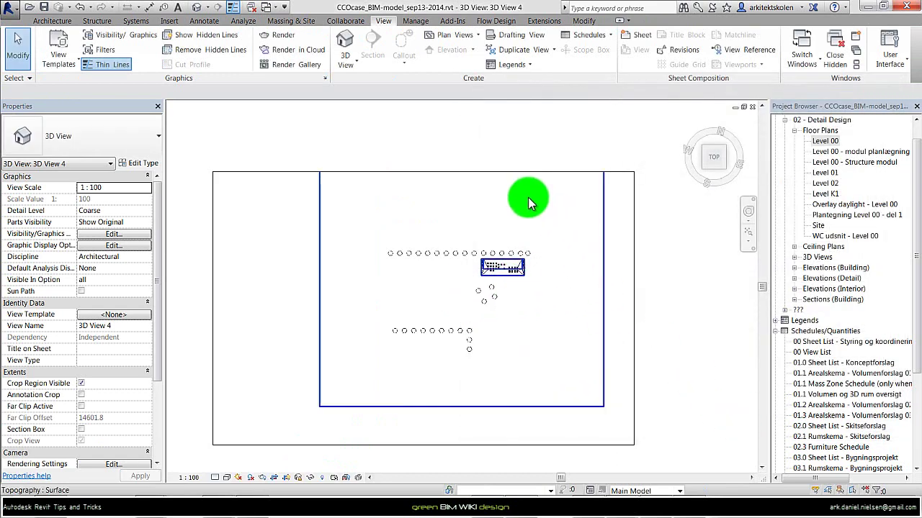
Pull the right, left and top crop edges in around the building and trees, then zoom to fit
{"action": "left_click", "coordinate": [635, 238]}
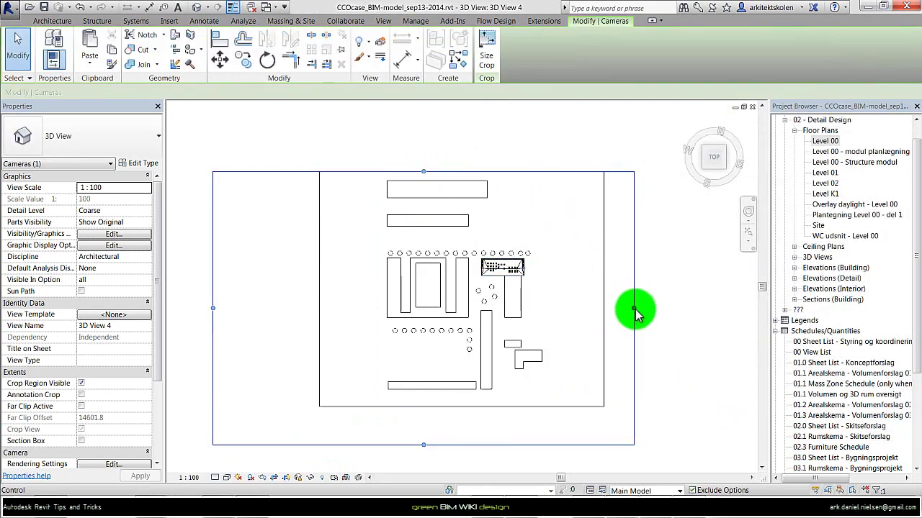
{"action": "left_click_drag", "start_coordinate": [634, 308], "coordinate": [542, 306]}
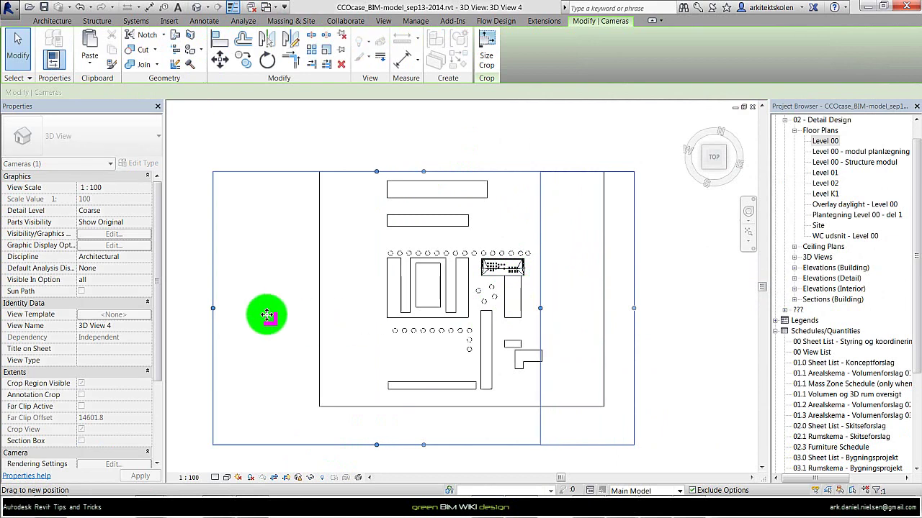
{"action": "left_click_drag", "start_coordinate": [212, 311], "coordinate": [462, 288]}
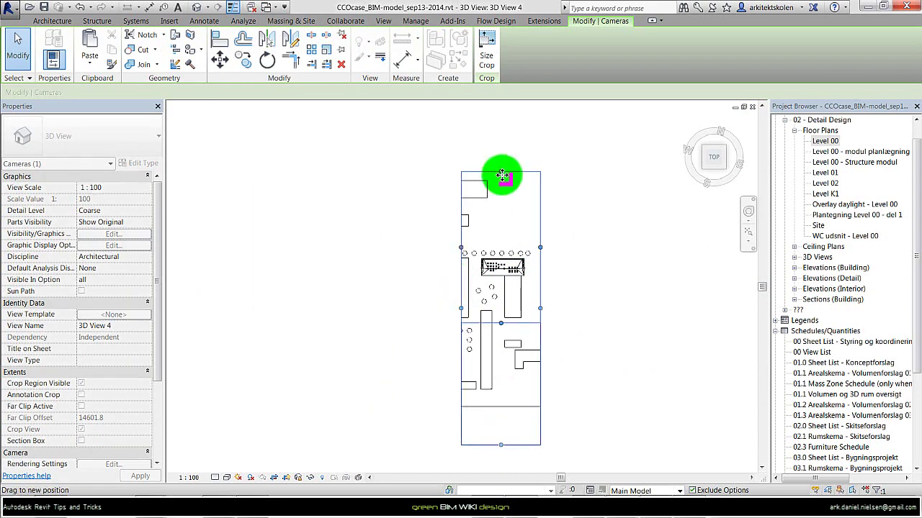
{"action": "left_click_drag", "start_coordinate": [502, 174], "coordinate": [497, 243]}
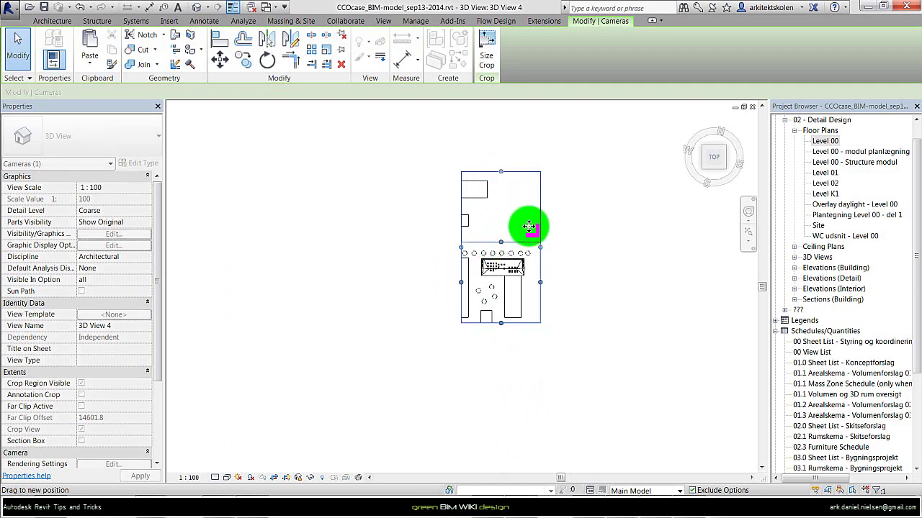
{"action": "left_click", "coordinate": [748, 230]}
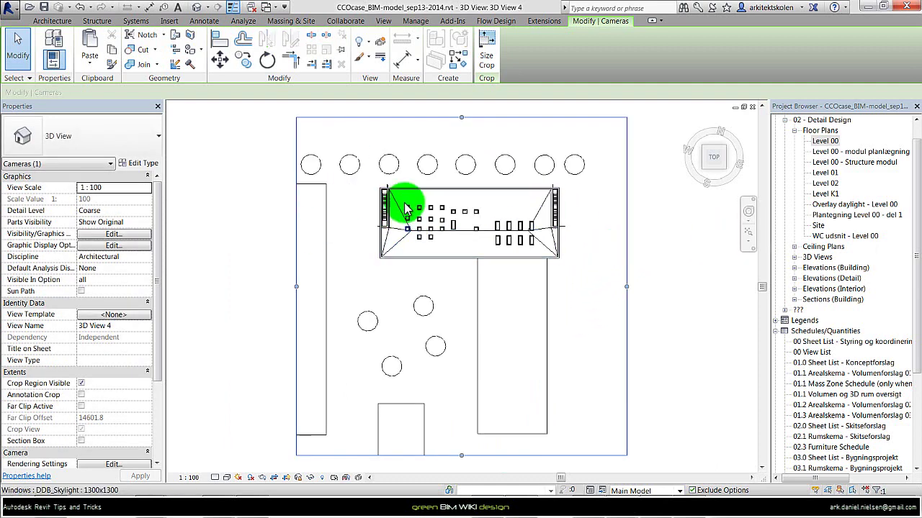
Set 3D View 4's camera Eye Elevation to 850.0 and Target Elevation to 0.0
{"action": "left_click", "coordinate": [227, 271]}
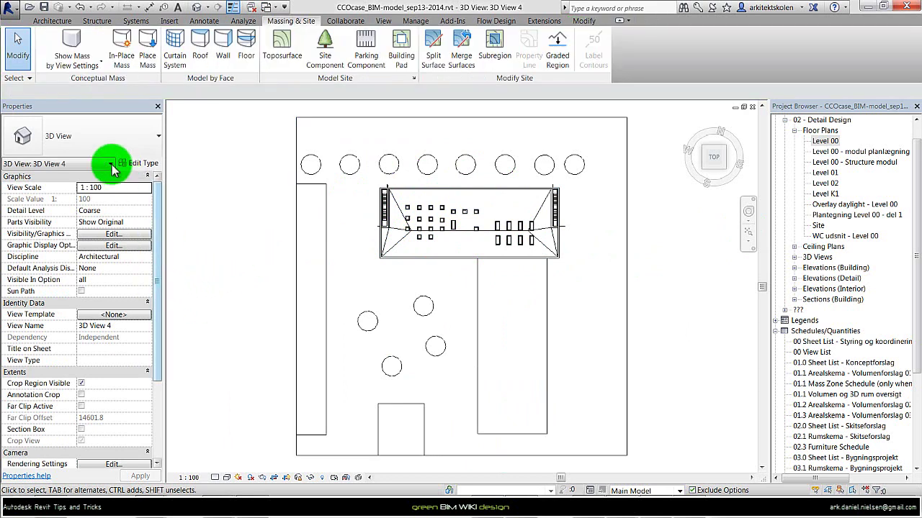
{"action": "scroll", "coordinate": [158, 332], "scroll_direction": "down", "scroll_amount": 1}
{"action": "left_click_drag", "start_coordinate": [159, 333], "coordinate": [154, 389]}
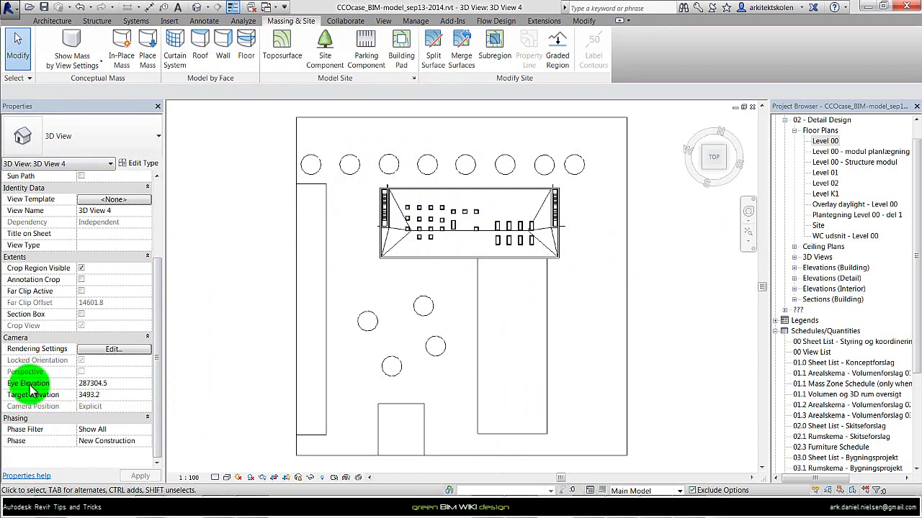
{"action": "left_click", "coordinate": [112, 395]}
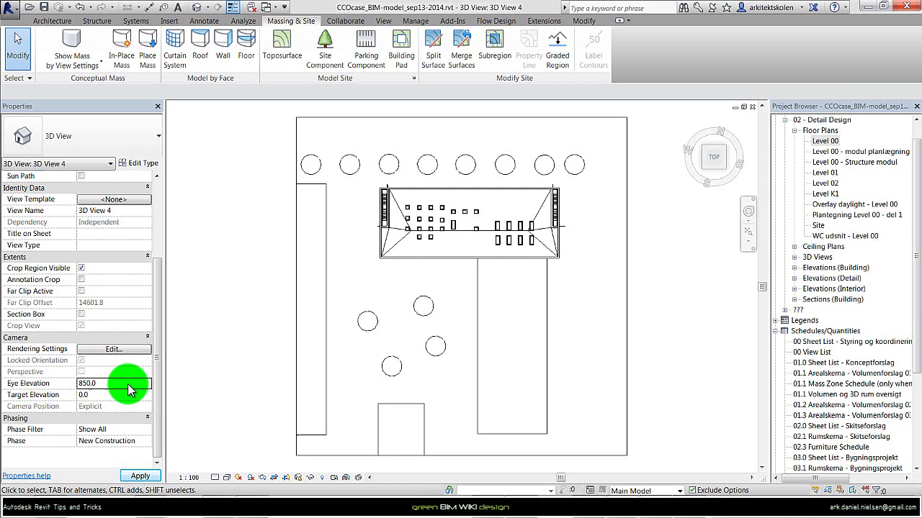
Apply the elevations, turn on shadows, and use the Summer Solstice single-day study (21/06, 04:00–21:00, 30 min)
{"action": "left_click", "coordinate": [141, 476]}
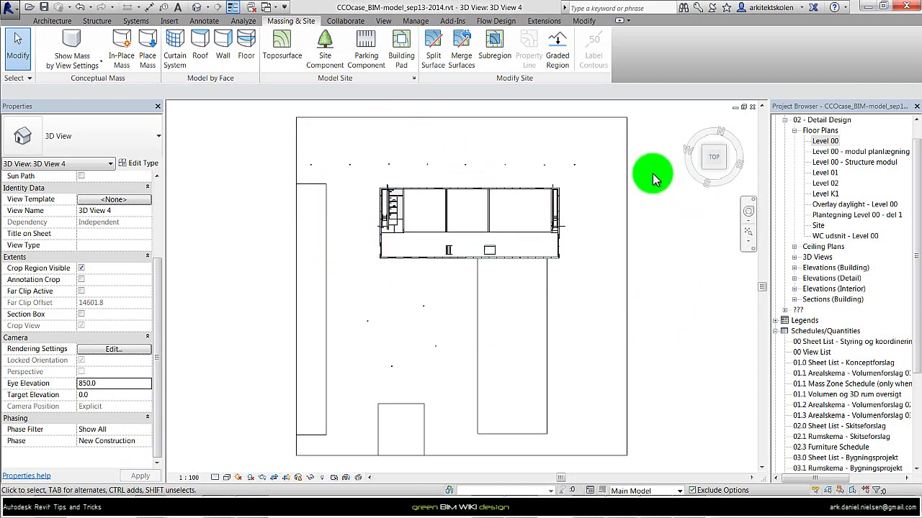
{"action": "left_click", "coordinate": [251, 478]}
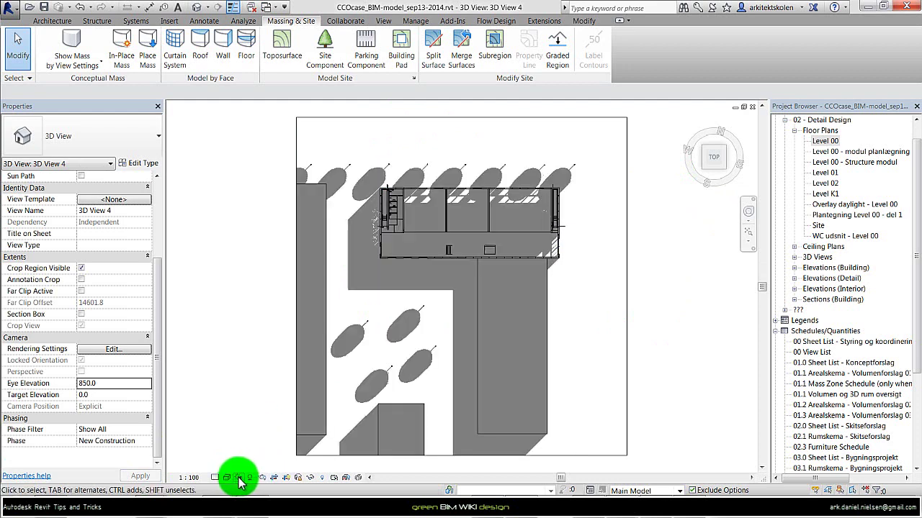
{"action": "left_click", "coordinate": [239, 479]}
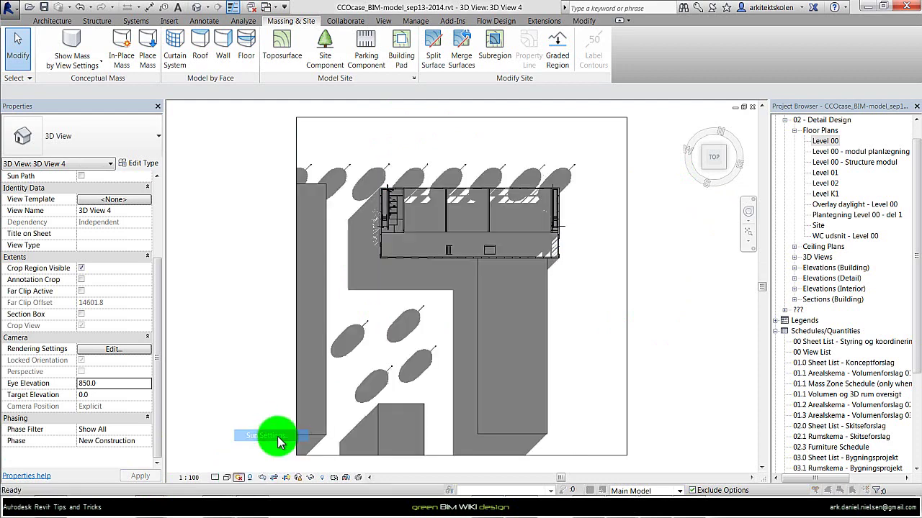
{"action": "left_click", "coordinate": [281, 435]}
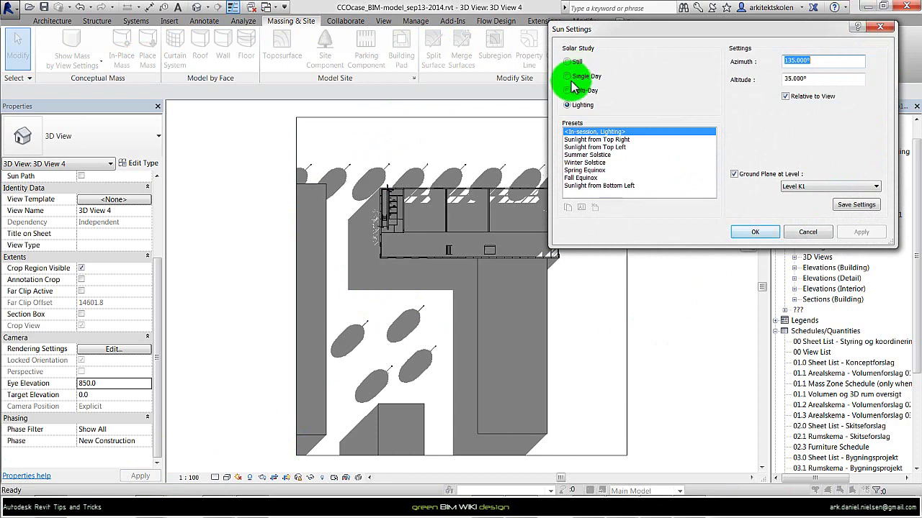
{"action": "left_click", "coordinate": [573, 77]}
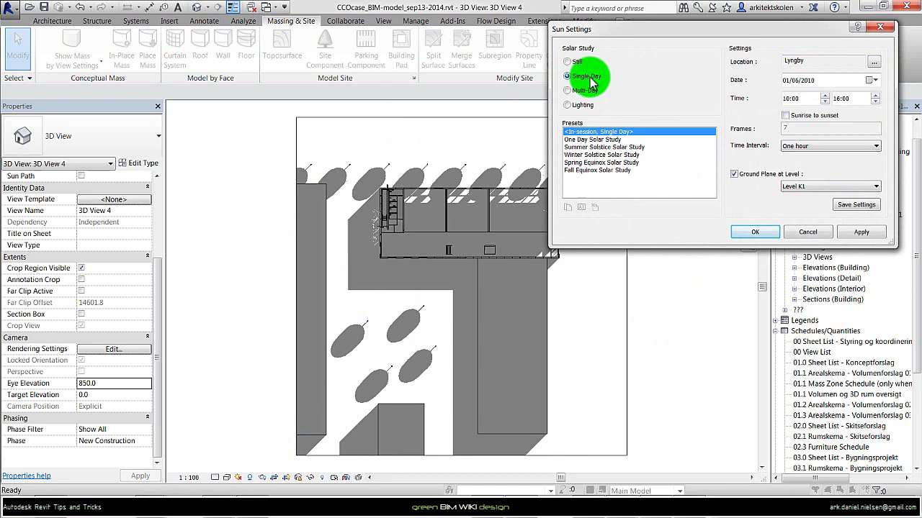
{"action": "left_click", "coordinate": [603, 147]}
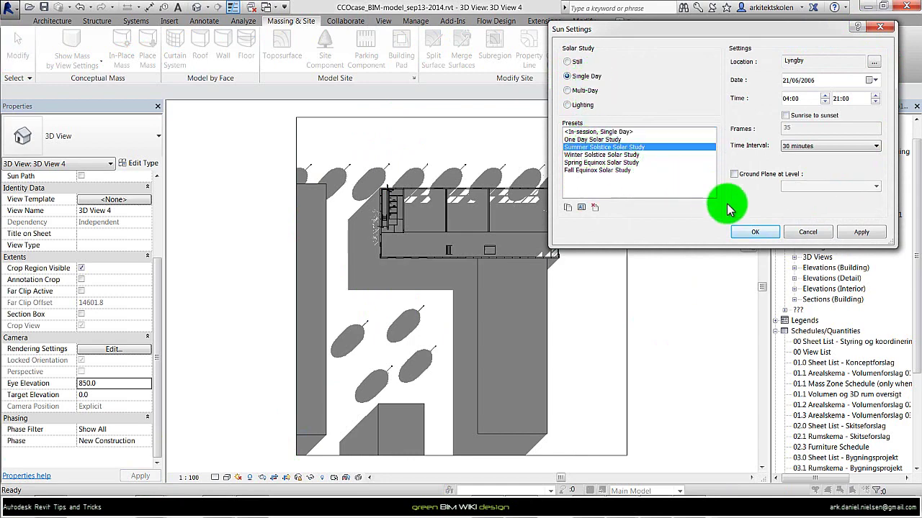
{"action": "left_click", "coordinate": [753, 236]}
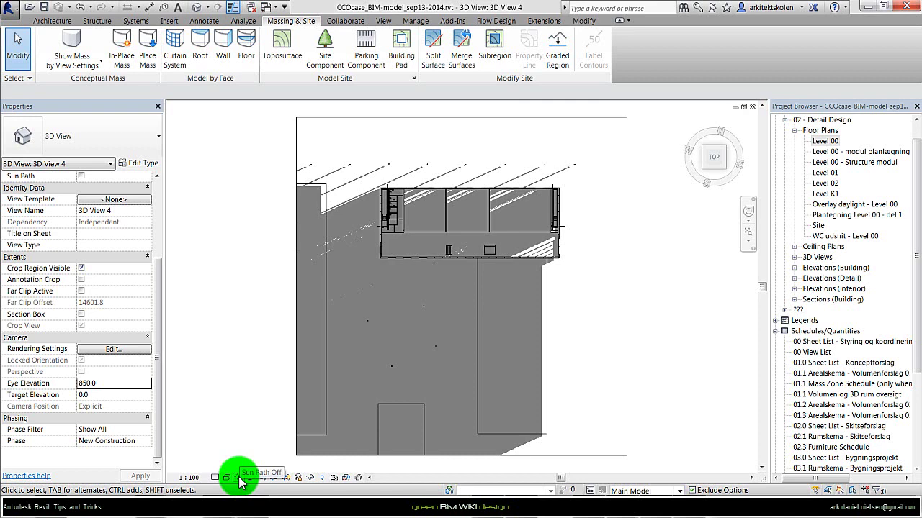
Preview and play the 35-frame summer solstice shadow study (04:00–21:00) in 3D View 4
{"action": "left_click", "coordinate": [239, 478]}
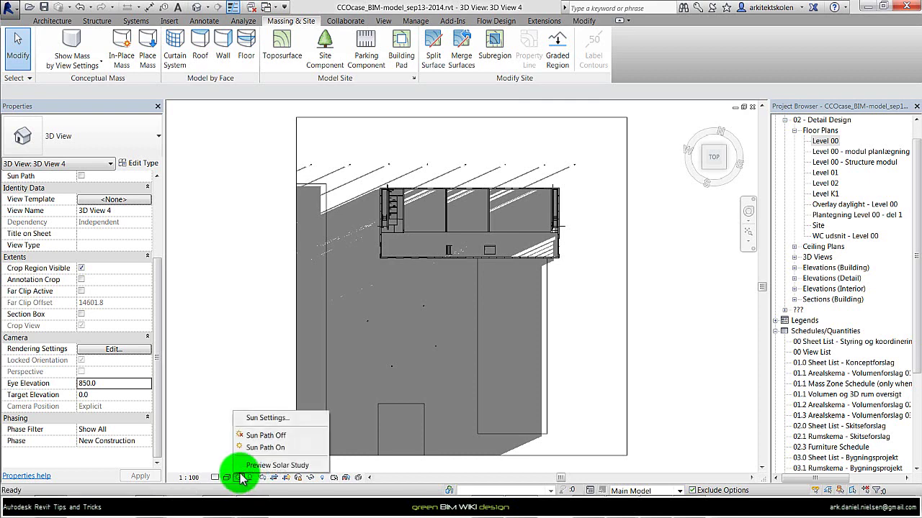
{"action": "left_click", "coordinate": [287, 466]}
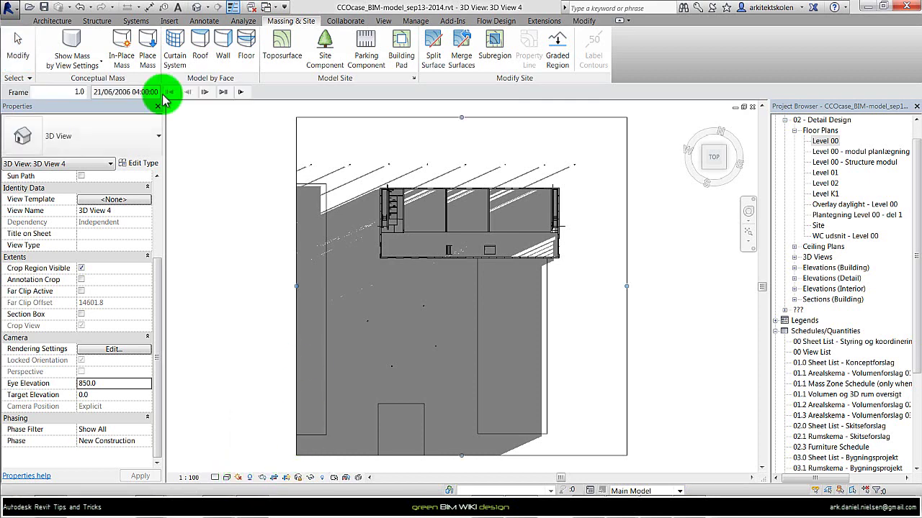
{"action": "left_click", "coordinate": [241, 94]}
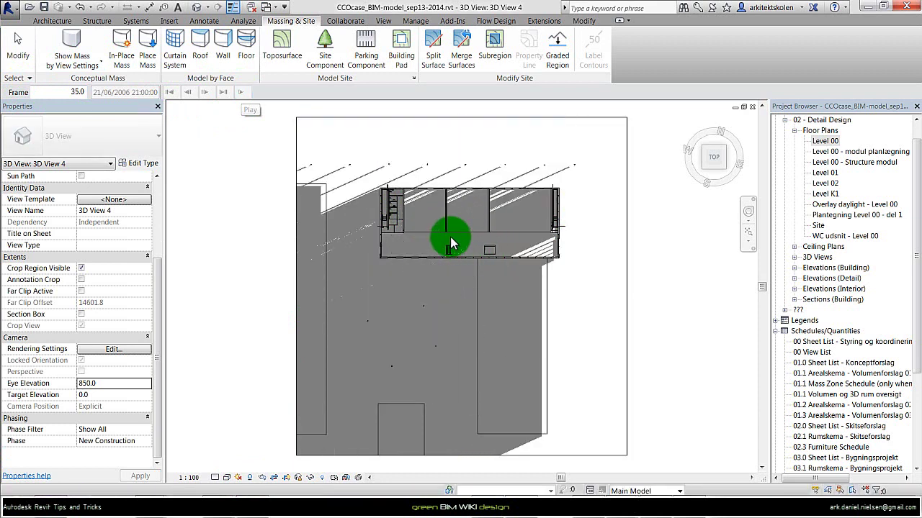
{"action": "mouse_move", "coordinate": [762, 286]}
{"action": "left_mouse_down"}
{"action": "mouse_move", "coordinate": [763, 306]}
{"action": "mouse_move", "coordinate": [761, 282]}
{"action": "left_mouse_up"}
{"action": "scroll", "coordinate": [912, 263], "scroll_direction": "down", "scroll_amount": 2}
In the Project Browser, rename 3D View 4 to 'Plan View - summer shadows - level 0'
{"action": "scroll", "coordinate": [911, 263], "scroll_direction": "up", "scroll_amount": 2}
{"action": "left_click", "coordinate": [825, 140]}
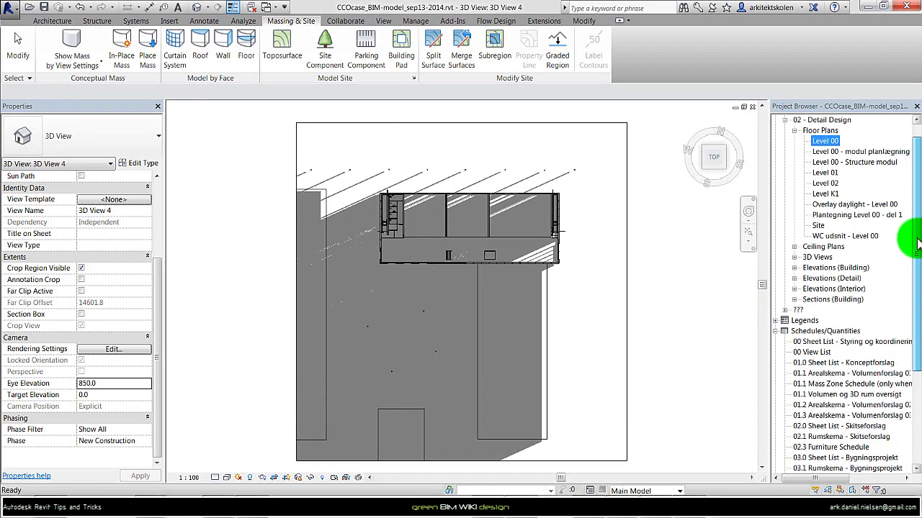
{"action": "left_click", "coordinate": [785, 309]}
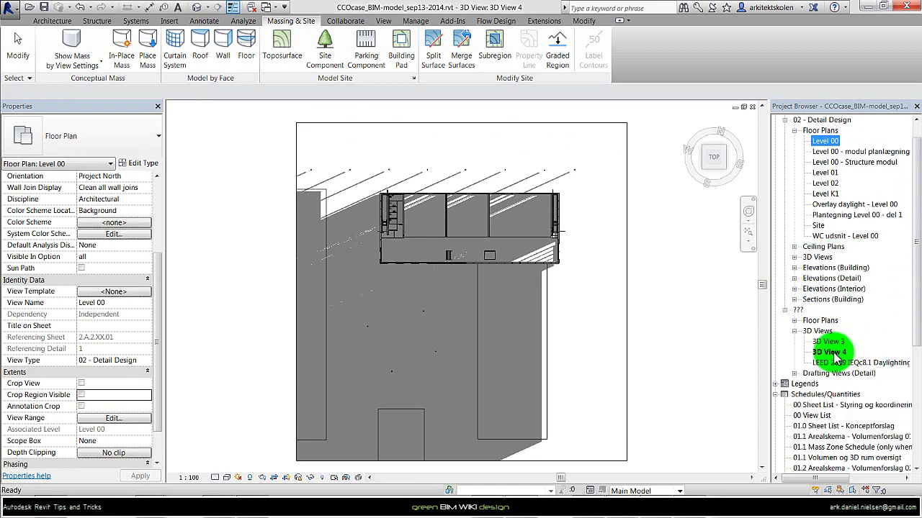
{"action": "left_click", "coordinate": [830, 352]}
{"action": "right_click", "coordinate": [828, 353]}
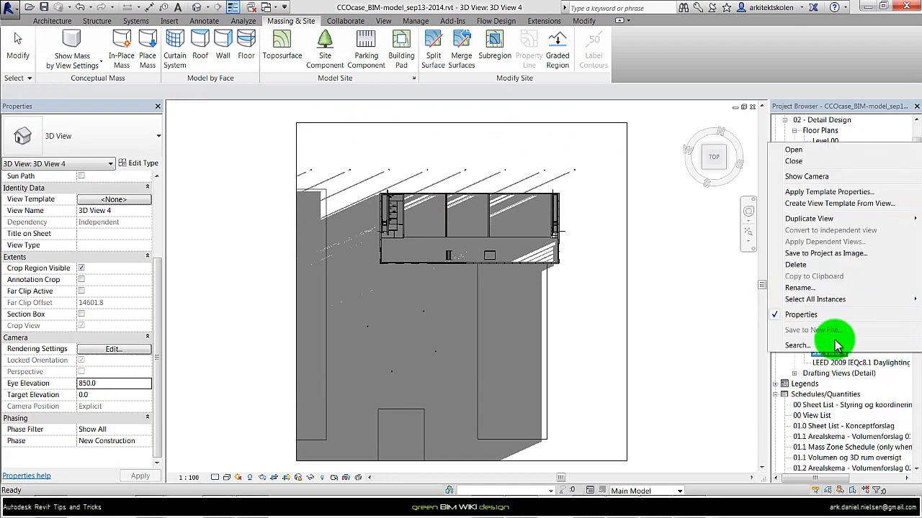
{"action": "left_click", "coordinate": [825, 288]}
{"action": "type", "text": "Plan"}
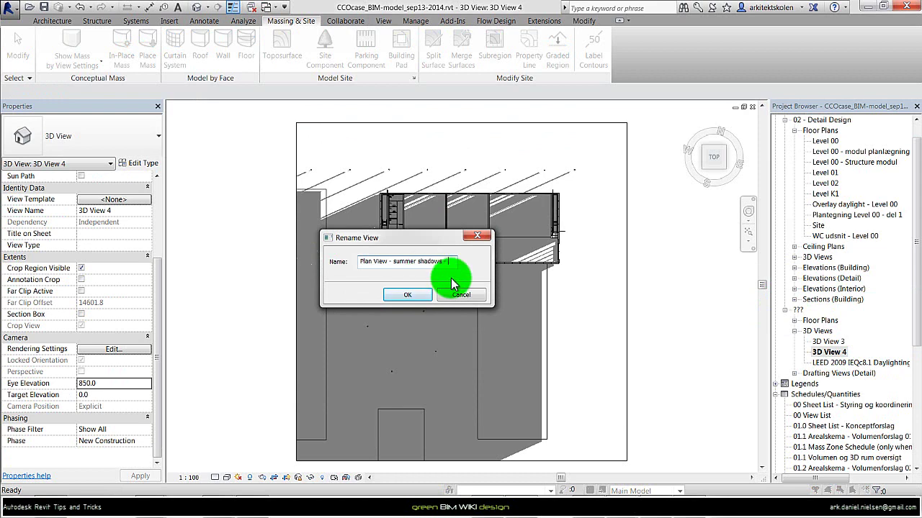
{"action": "type", "text": "View - summer shadows - level 0"}
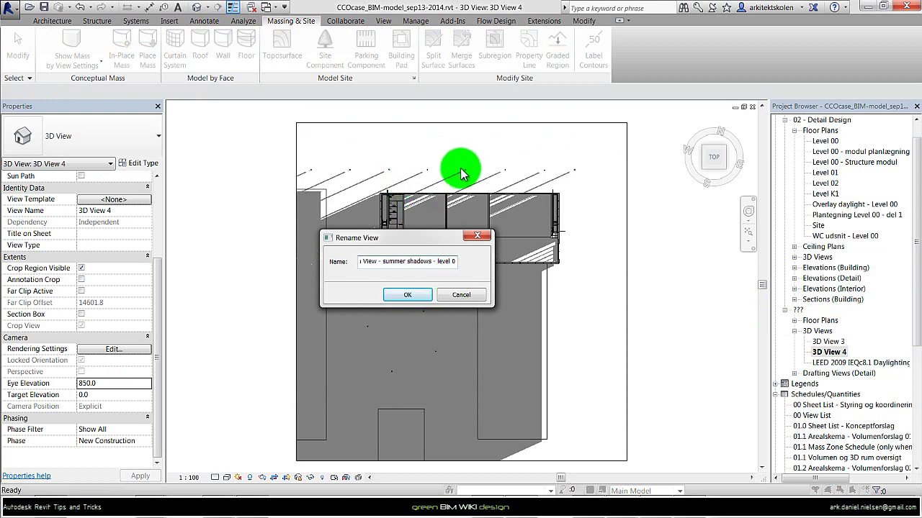
{"action": "left_click", "coordinate": [407, 296]}
{"action": "left_click", "coordinate": [890, 363]}
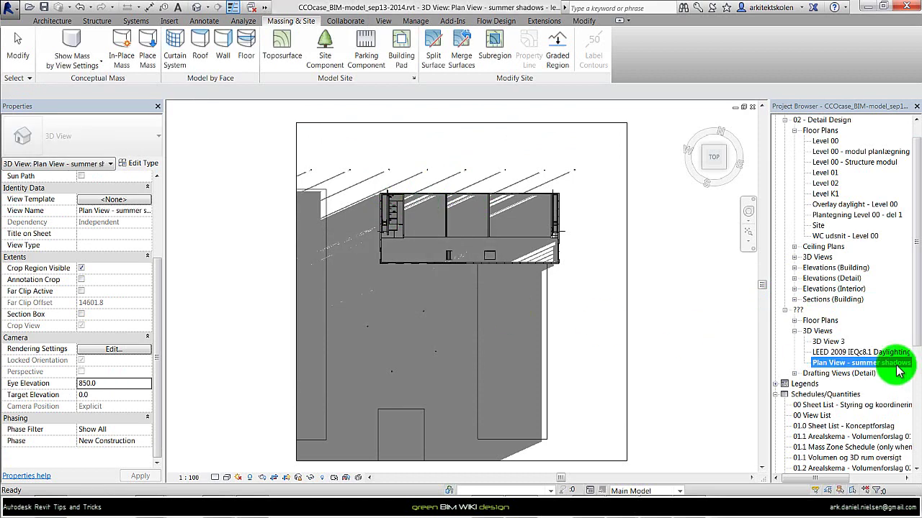
Duplicate the level 0 shadow view with detailing
{"action": "right_click", "coordinate": [850, 371]}
{"action": "mouse_move", "coordinate": [799, 230]}
{"action": "left_click", "coordinate": [749, 245]}
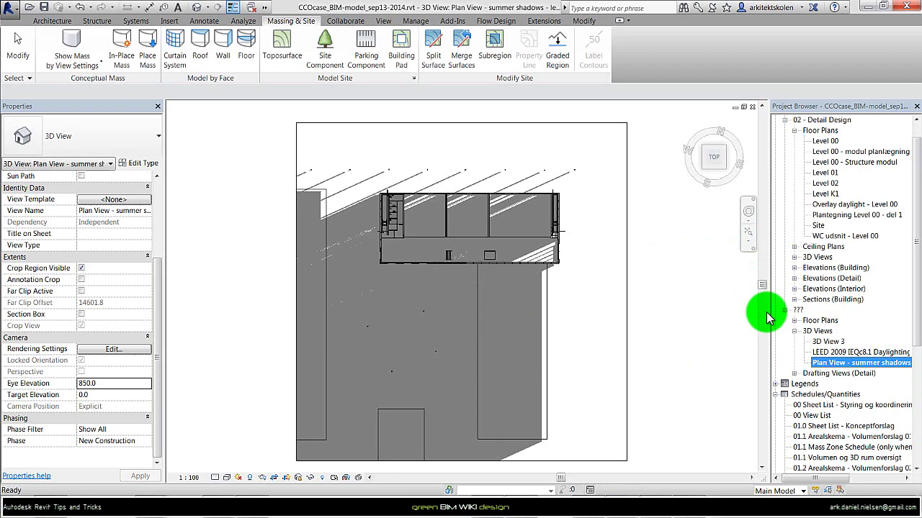
{"action": "left_click", "coordinate": [846, 353]}
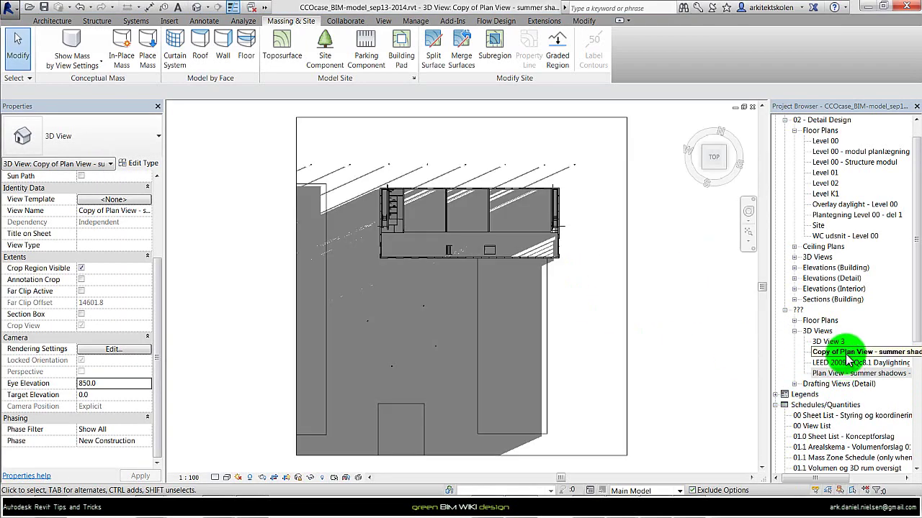
Rename the copy to 'Plan View - summer shadows - level 1', dropping the 'Copy of' prefix
{"action": "right_click", "coordinate": [848, 354]}
{"action": "left_click", "coordinate": [820, 289]}
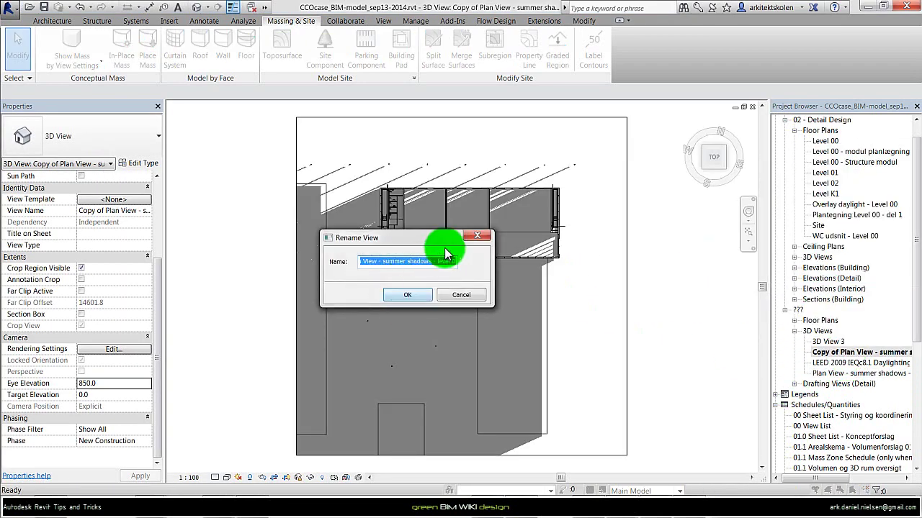
{"action": "left_click_drag", "start_coordinate": [362, 262], "coordinate": [286, 265]}
{"action": "key", "text": "BackSpace"}
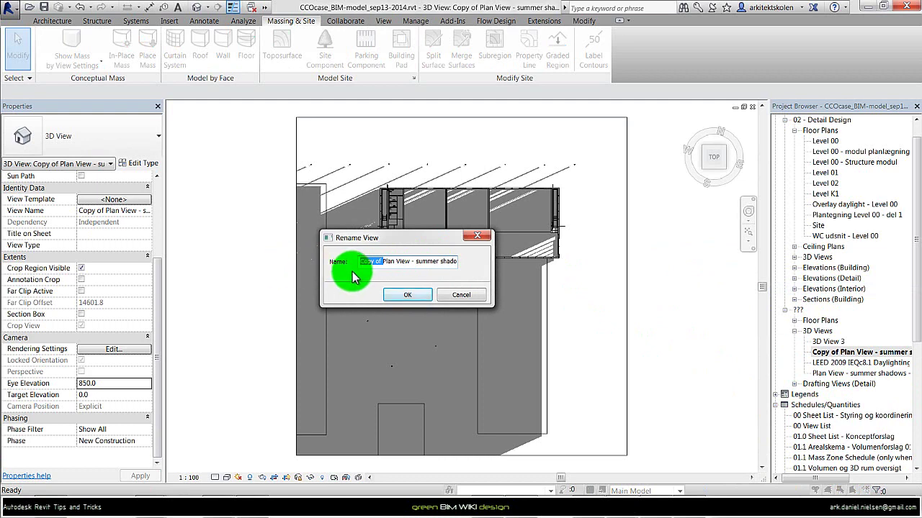
{"action": "double_click", "coordinate": [454, 262]}
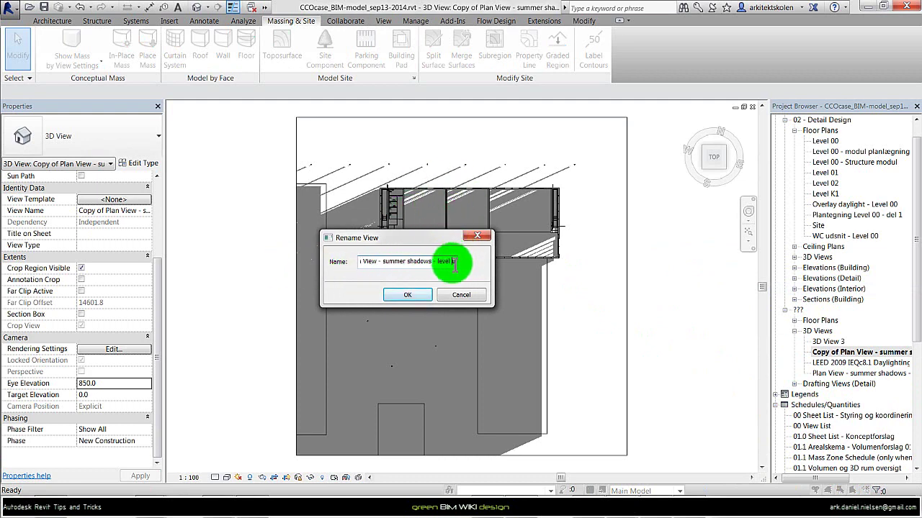
{"action": "type", "text": "1"}
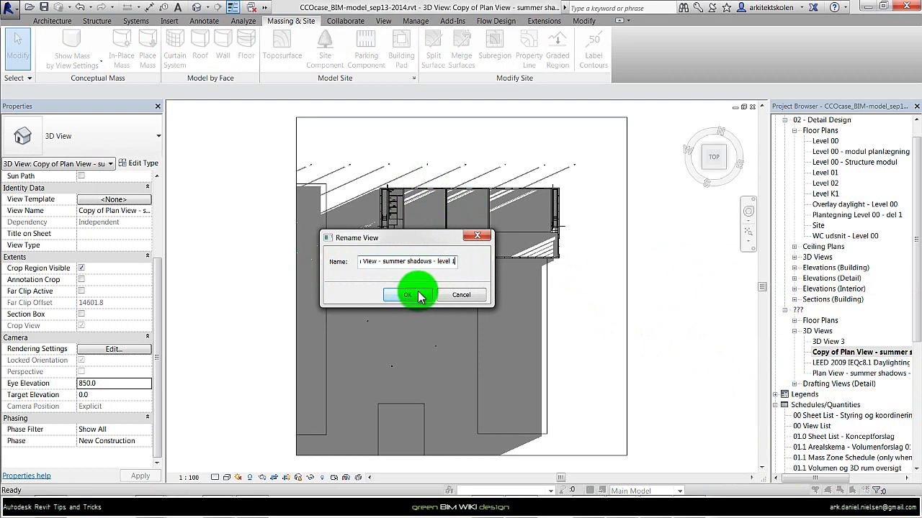
{"action": "left_click", "coordinate": [408, 294]}
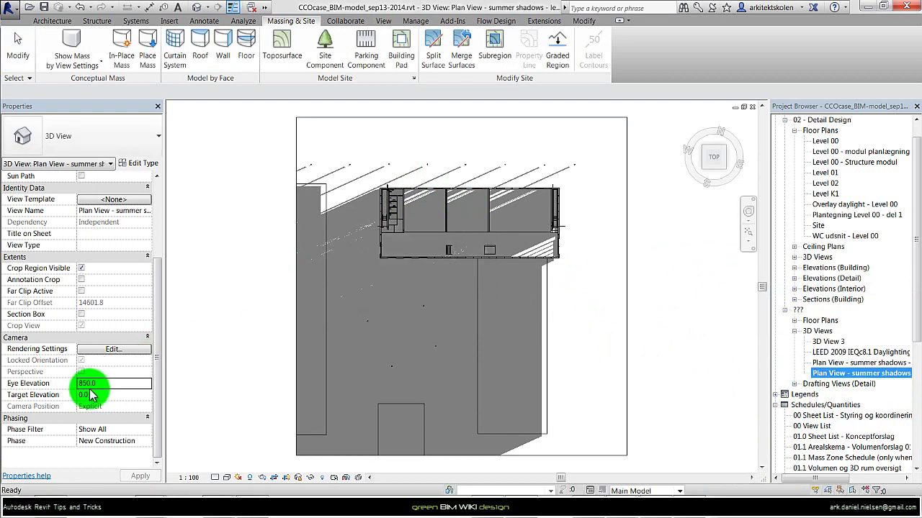
Change the level 1 view's Eye Elevation from 850 to 5850.0 and apply it
{"action": "left_click", "coordinate": [36, 383]}
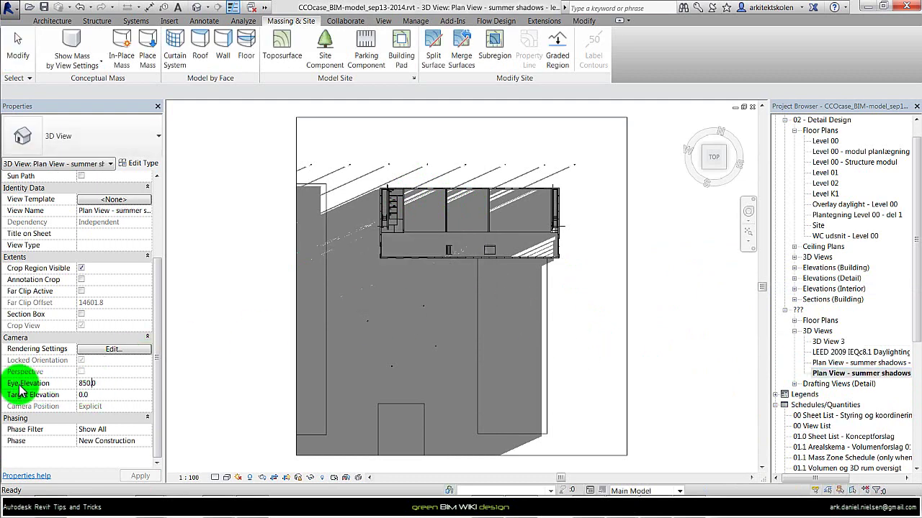
{"action": "left_click", "coordinate": [82, 383]}
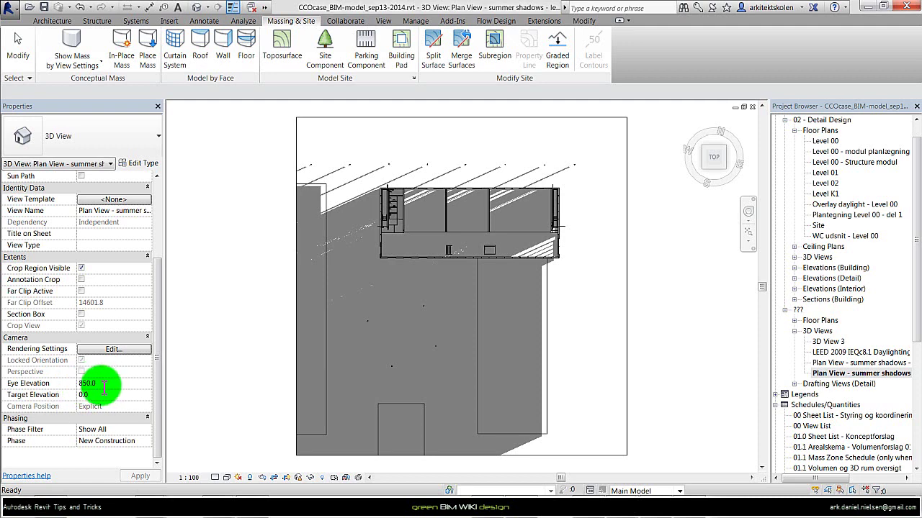
{"action": "type", "text": "4"}
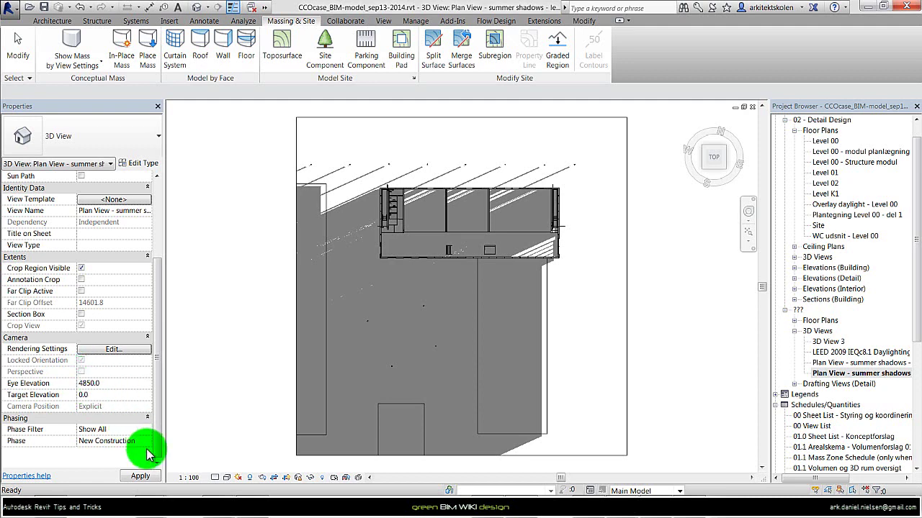
{"action": "left_click", "coordinate": [140, 476]}
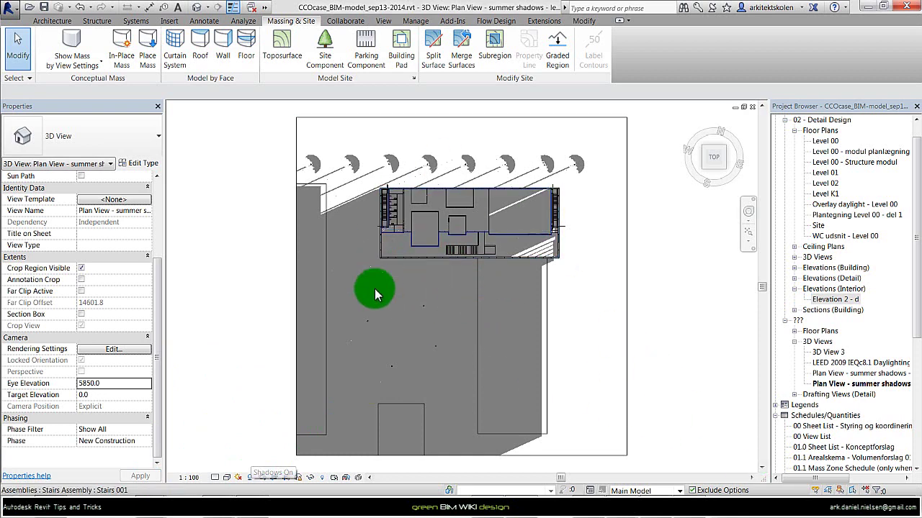
Confirm the level 1 view's sun settings stay on Summer Solstice Solar Study
{"action": "left_click", "coordinate": [245, 479]}
{"action": "left_click", "coordinate": [267, 420]}
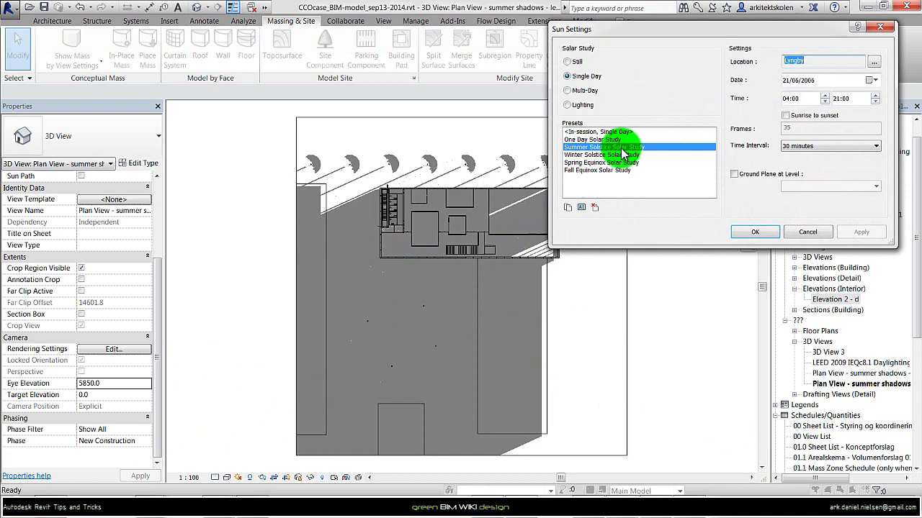
{"action": "left_click", "coordinate": [755, 230]}
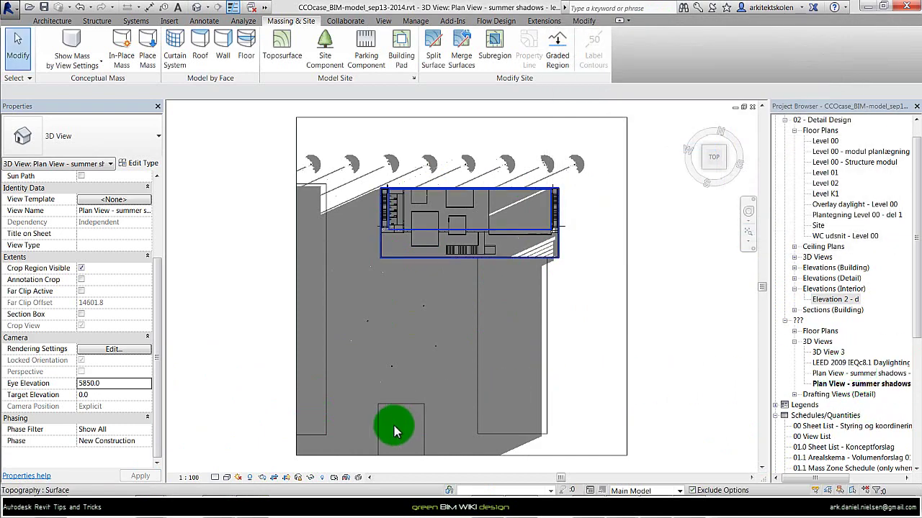
Preview the level 1 solar study and play it from frame 1, 21/06/2006 04:00
{"action": "left_click", "coordinate": [238, 478]}
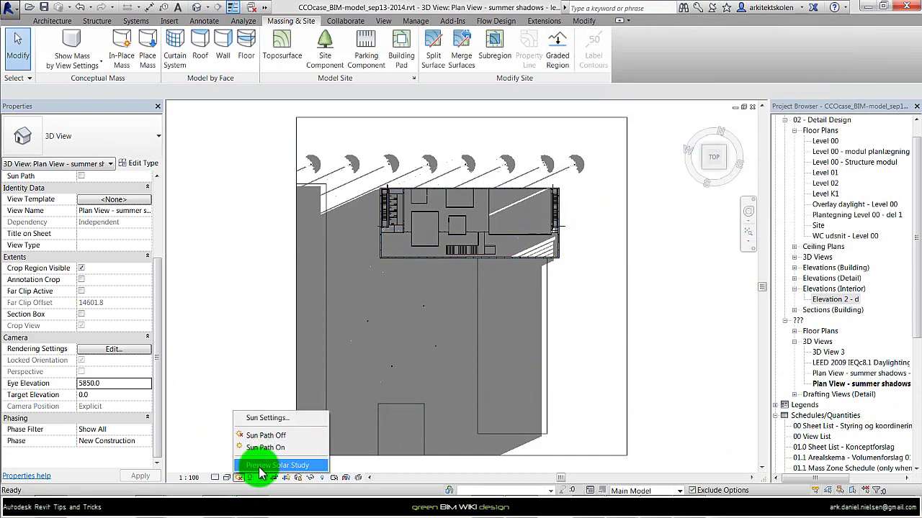
{"action": "left_click", "coordinate": [277, 466]}
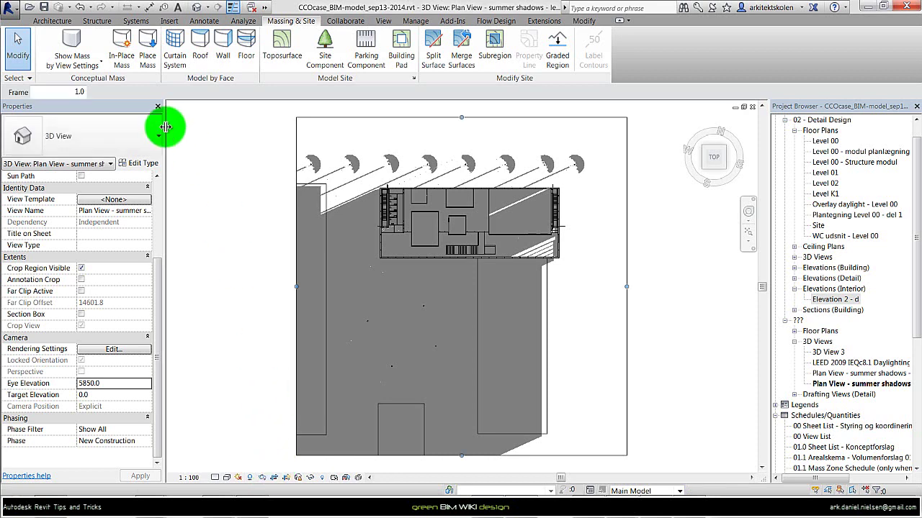
{"action": "left_click", "coordinate": [242, 98]}
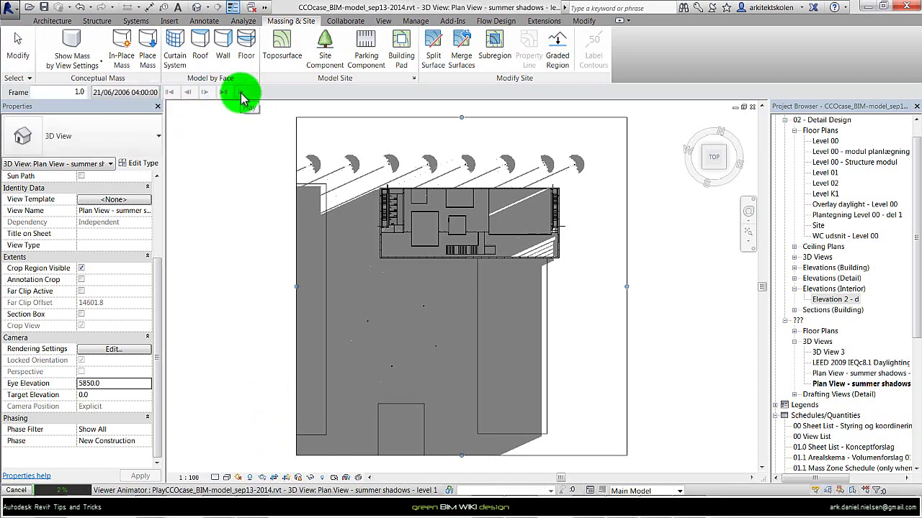